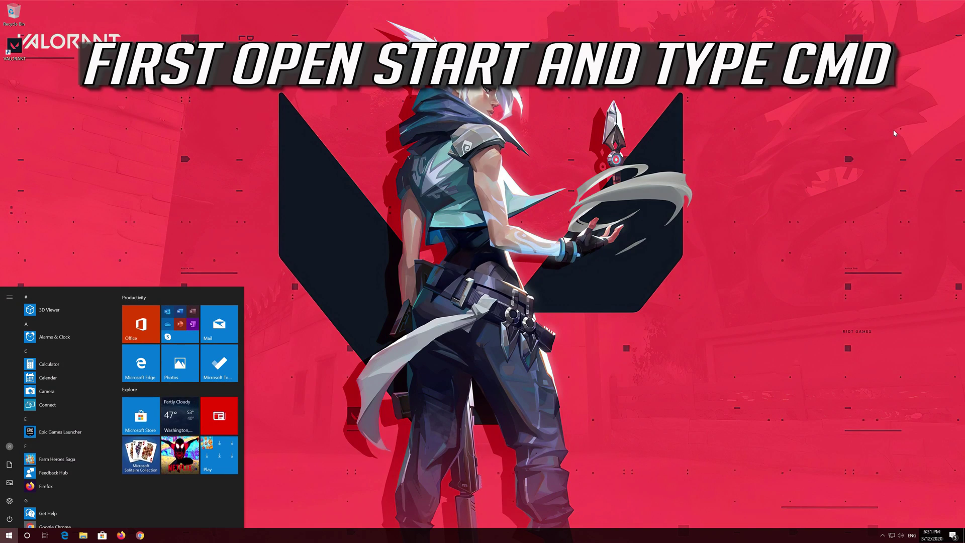
text(cmd)
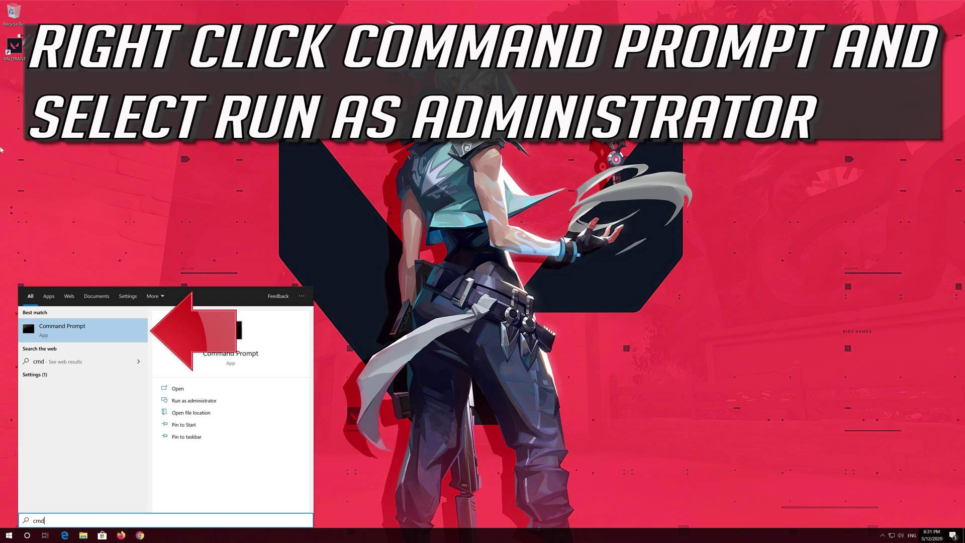
Launch Command Prompt as administrator from the Start search and approve the UAC prompt
right_click(98, 336)
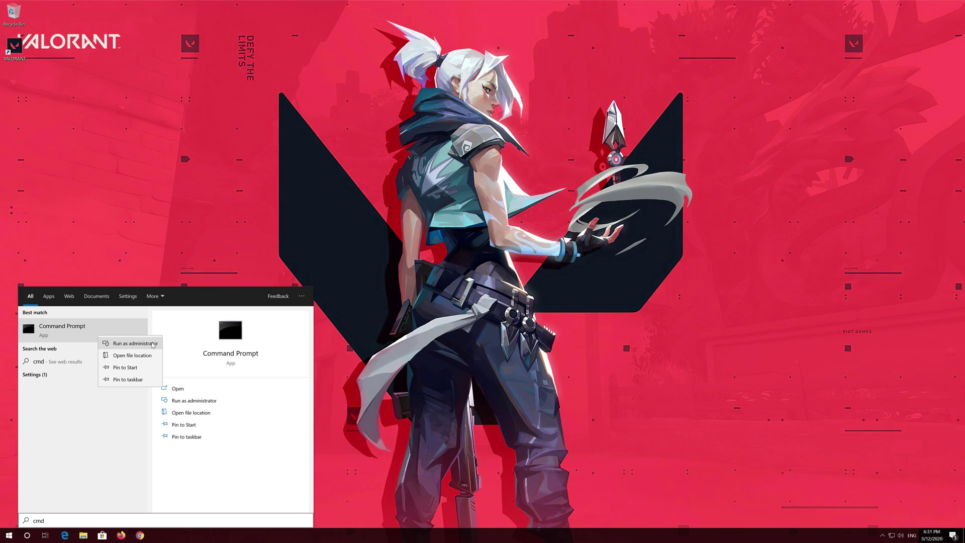
click(153, 345)
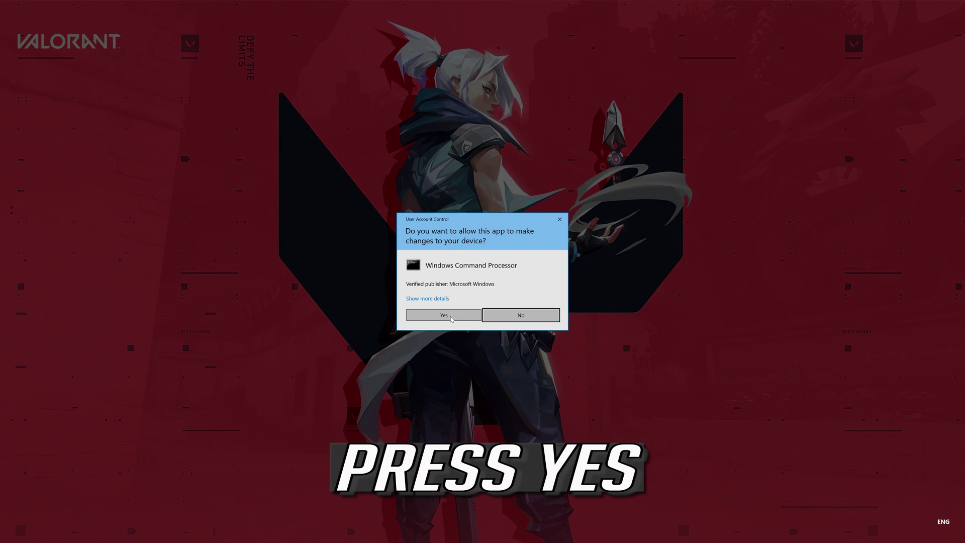
click(451, 318)
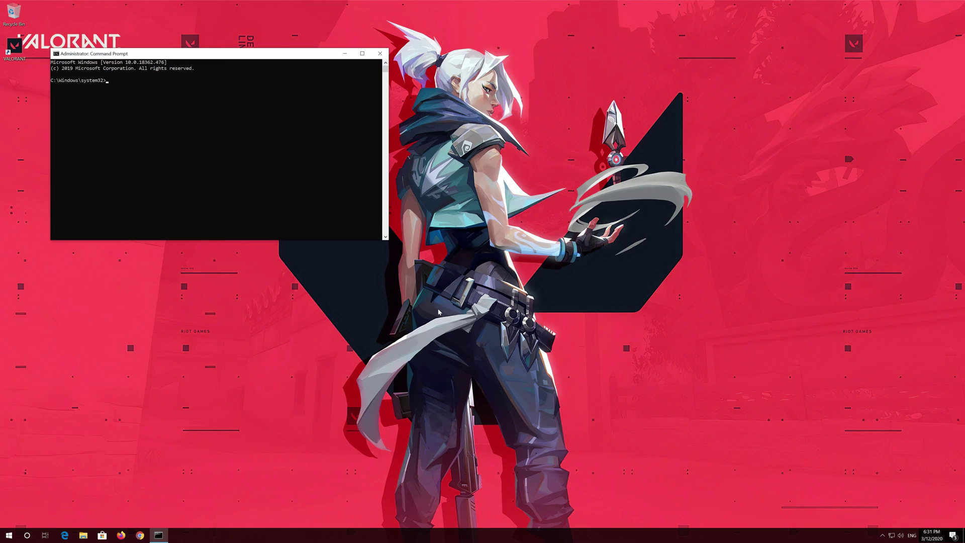
Centre and enlarge the console, then run netsh int ip reset logging to C:\resetlog.txt
drag(292, 55, 515, 157)
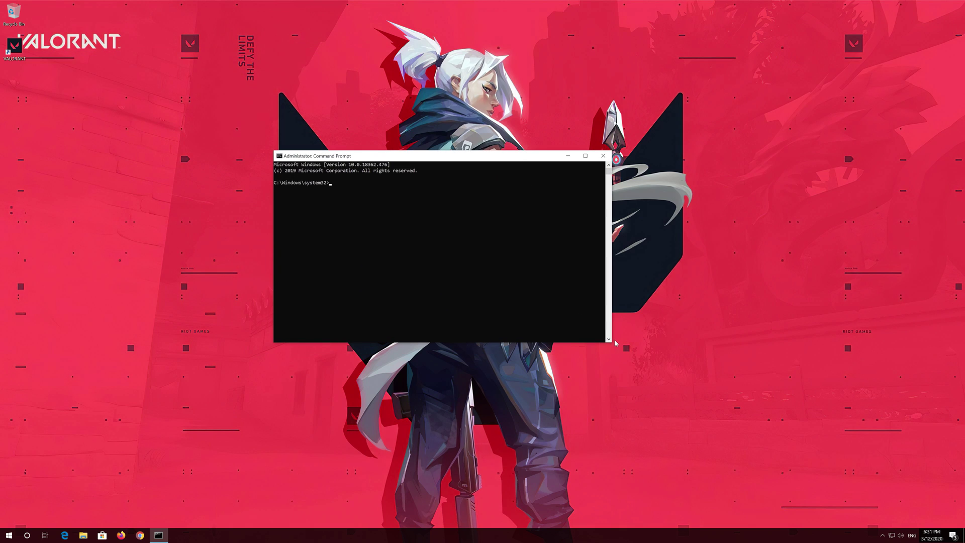
drag(611, 344, 671, 365)
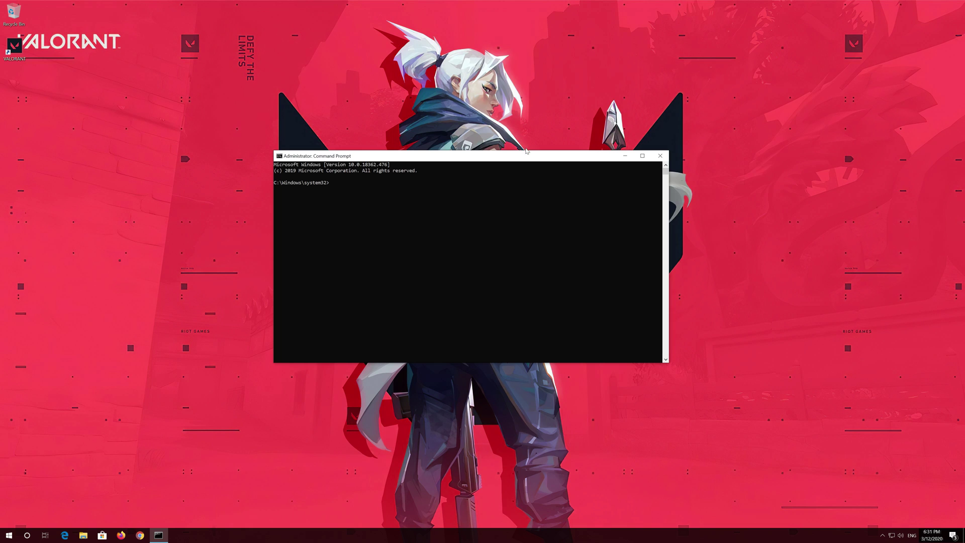
drag(527, 151, 540, 147)
text(netsh int ip)
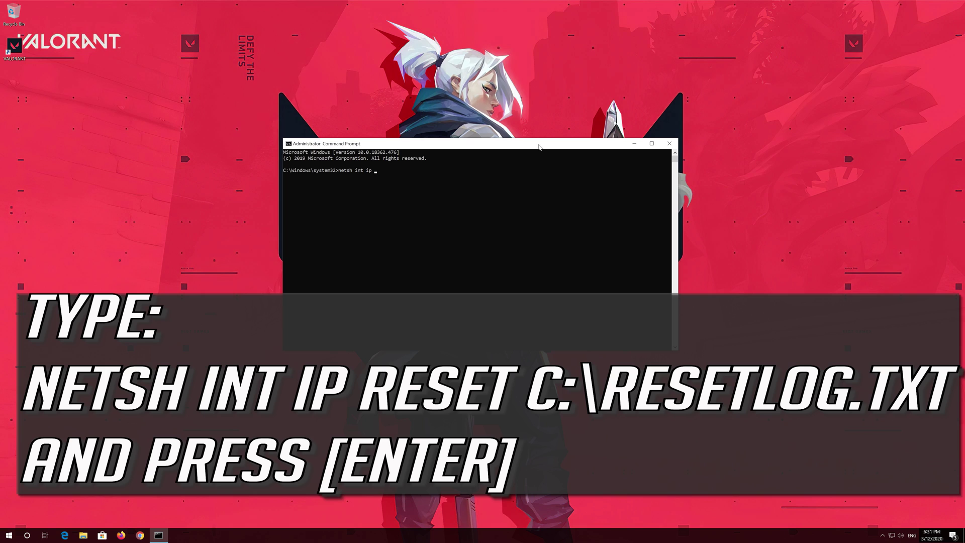
text(rese)
text(t C:\resetlog.txt)
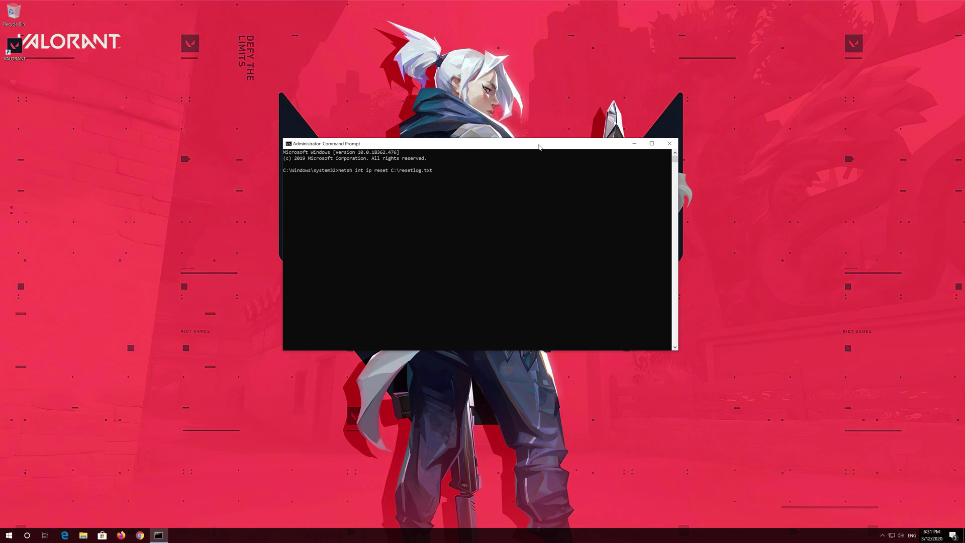
key(Return)
text(netsh winsock reset)
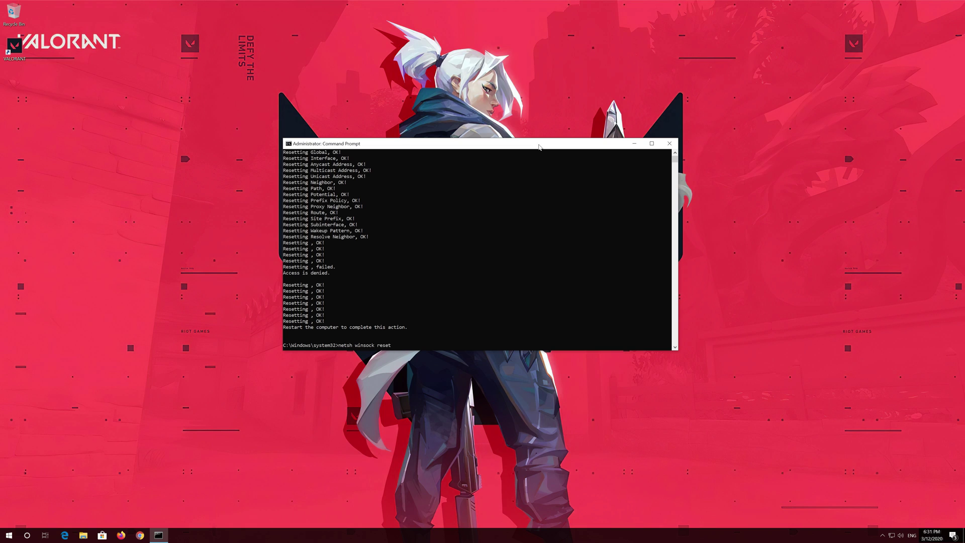
Run netsh winsock reset and ipconfig /flushdns, then exit the console
key(Return)
text(ipconfig /flushdns)
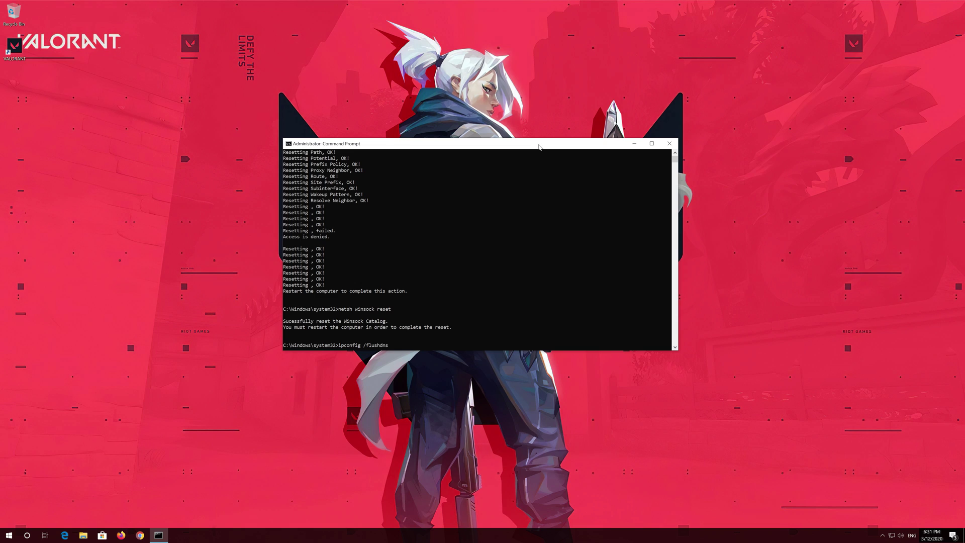
key(Return)
text(exit)
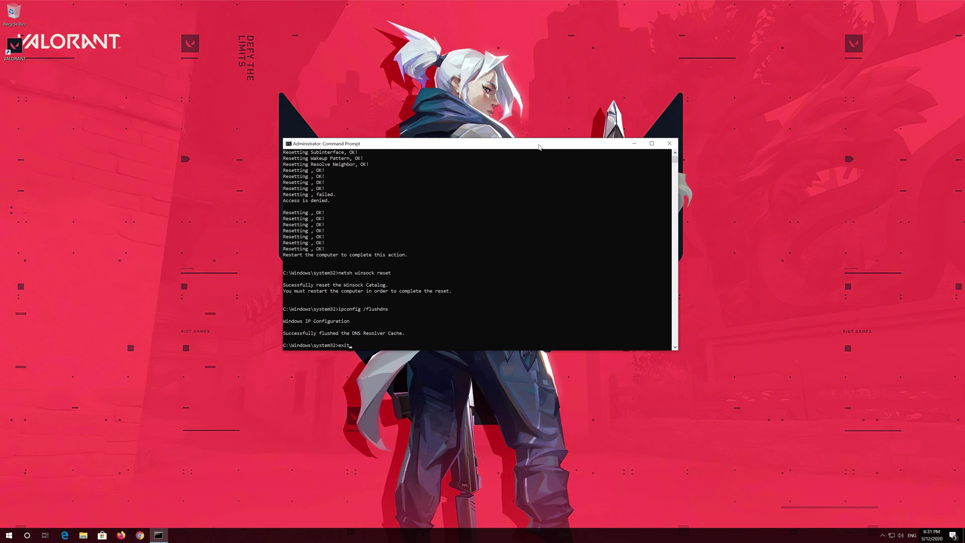
key(Return)
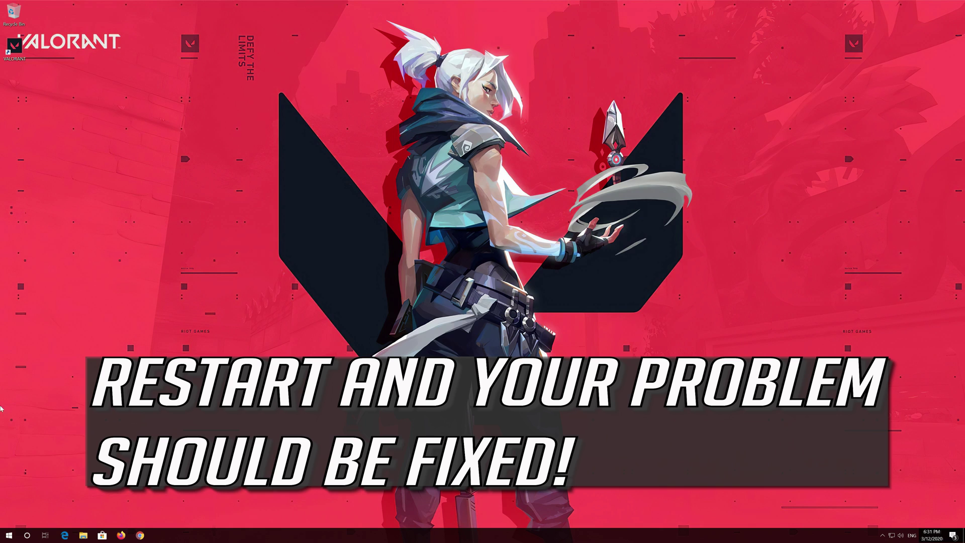
Restart the computer from the Start menu power options
click(9, 535)
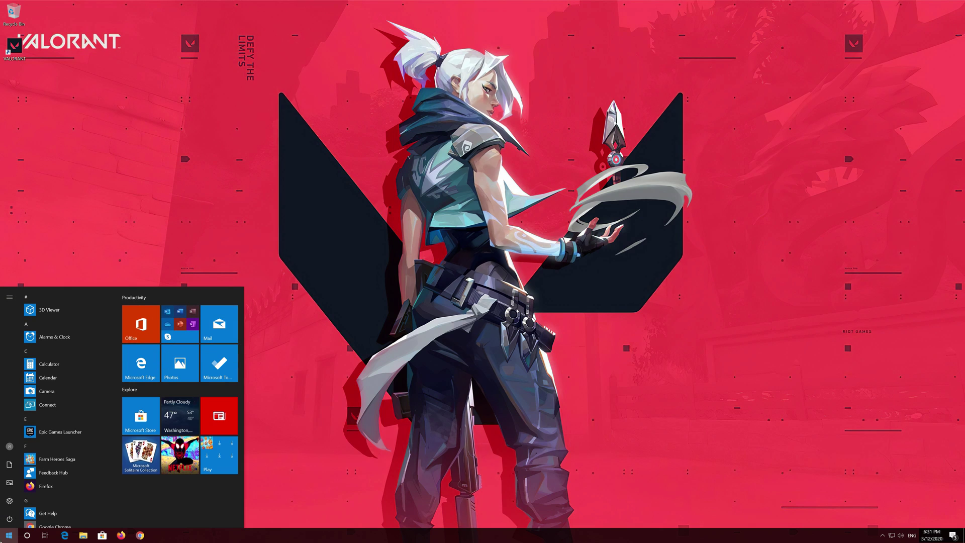
click(7, 520)
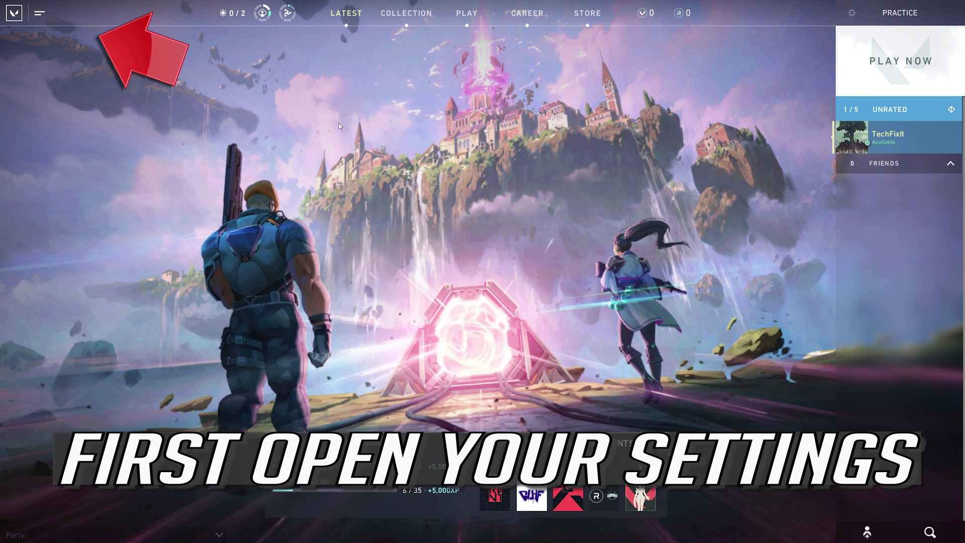
In Valorant's Video settings, change Max FPS Always from 60 to 200
click(39, 13)
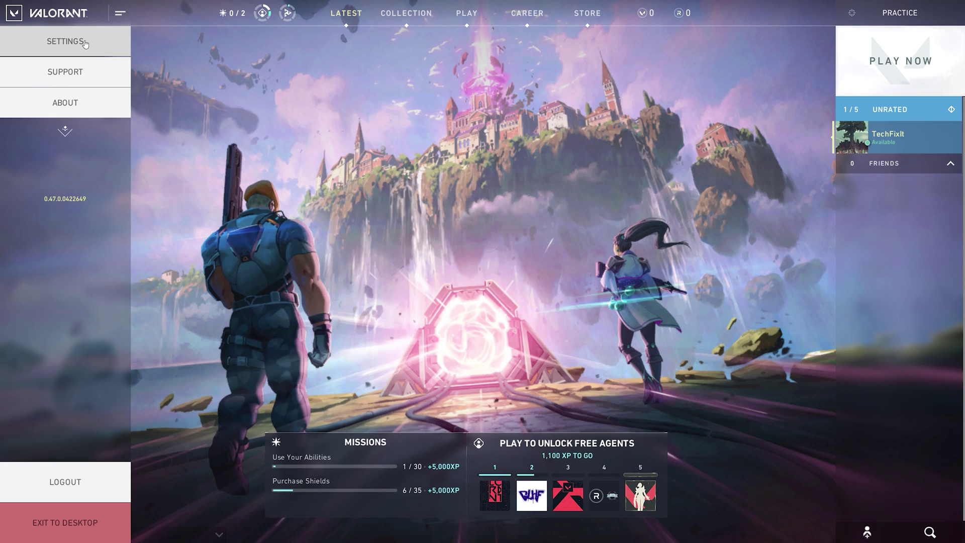
click(85, 43)
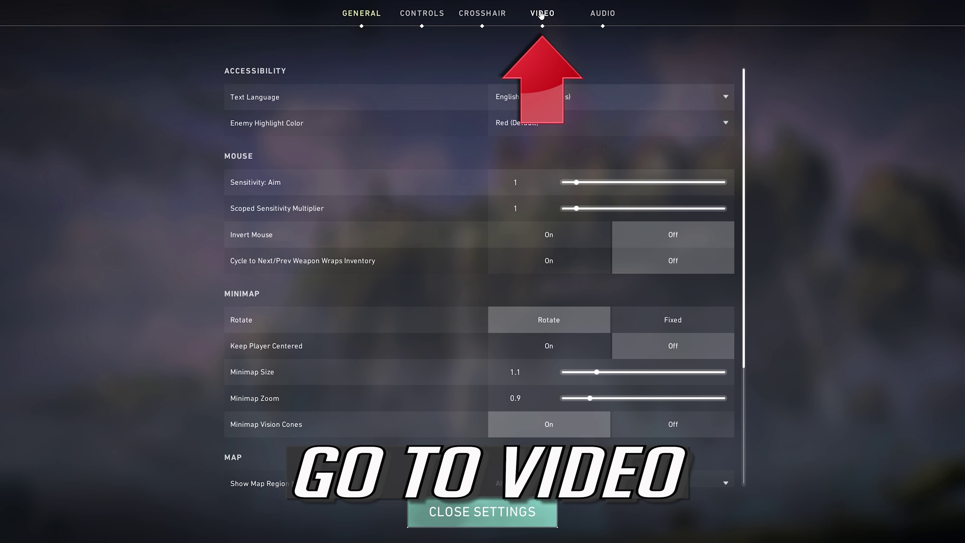
click(541, 15)
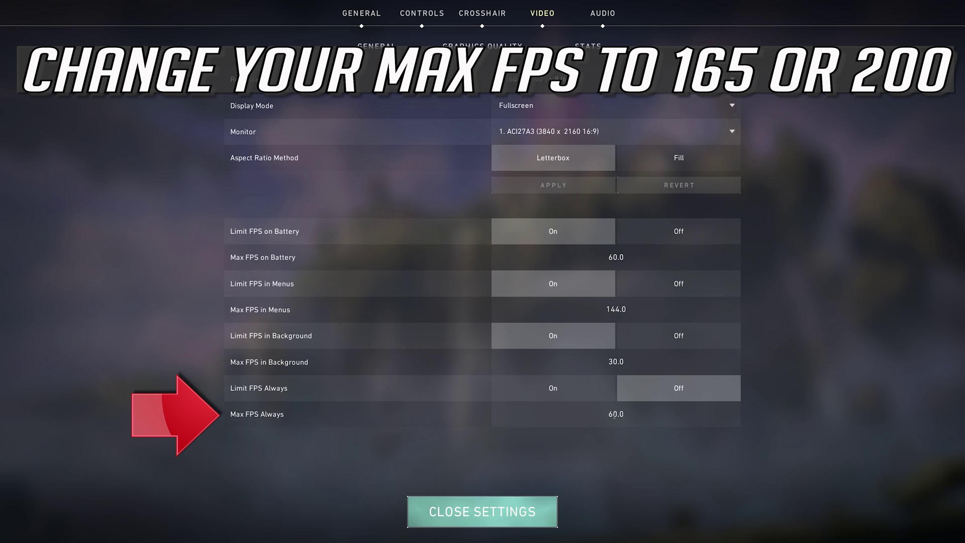
key(BackSpace)
text(2)
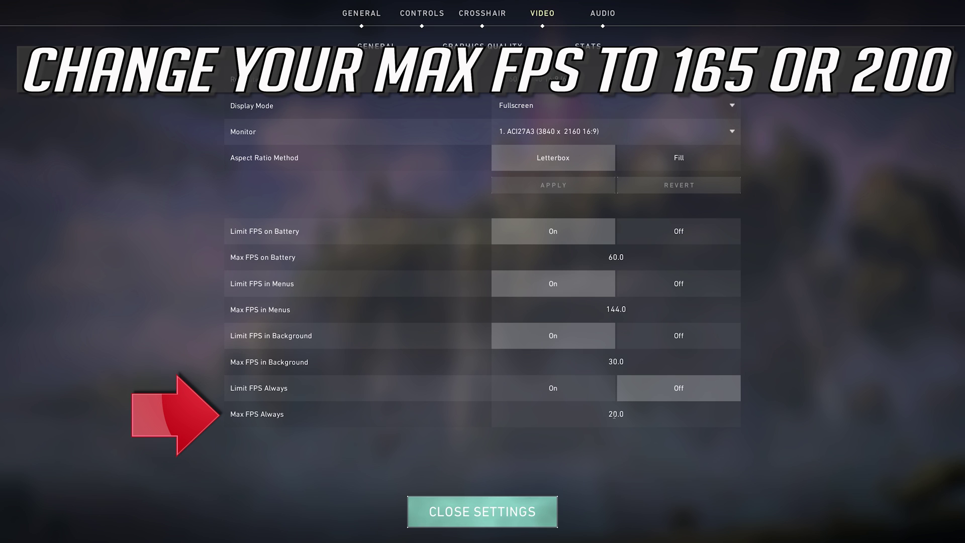
text(0)
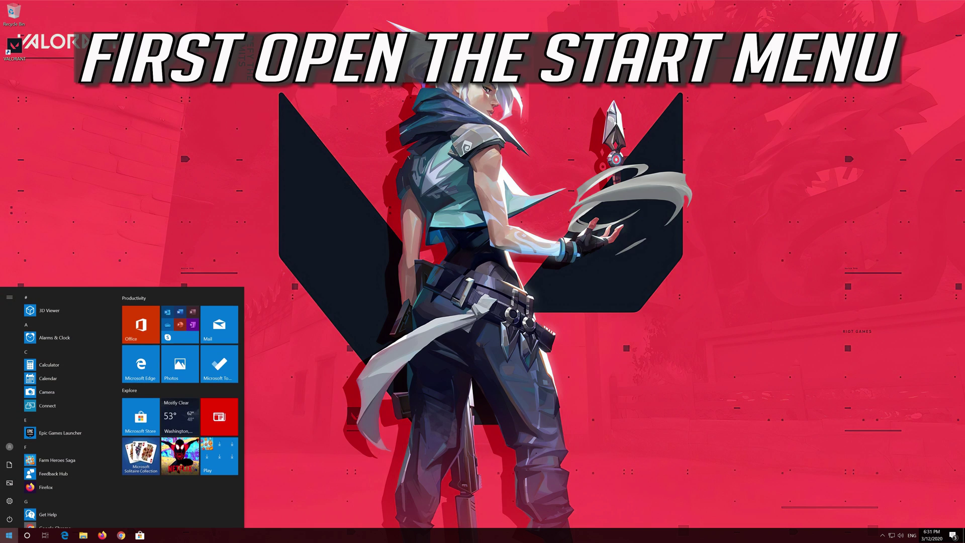
mouse_move(30, 500)
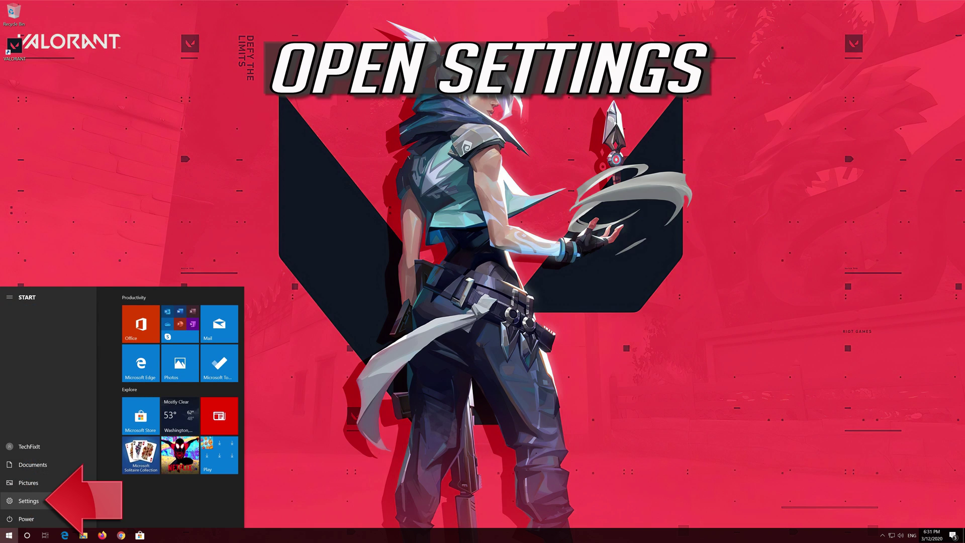
Run a network reset from Windows Settings' Network & Internet page and confirm it
click(29, 501)
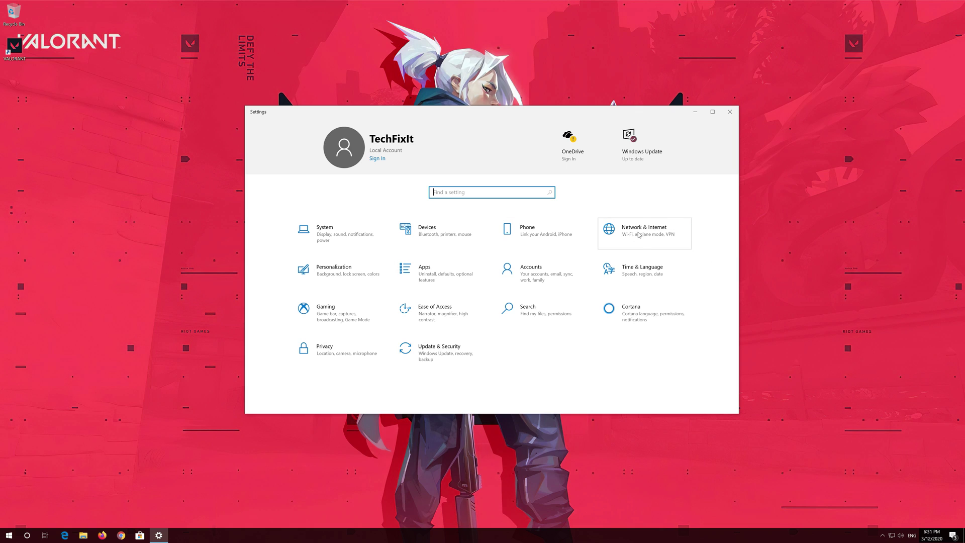
click(641, 235)
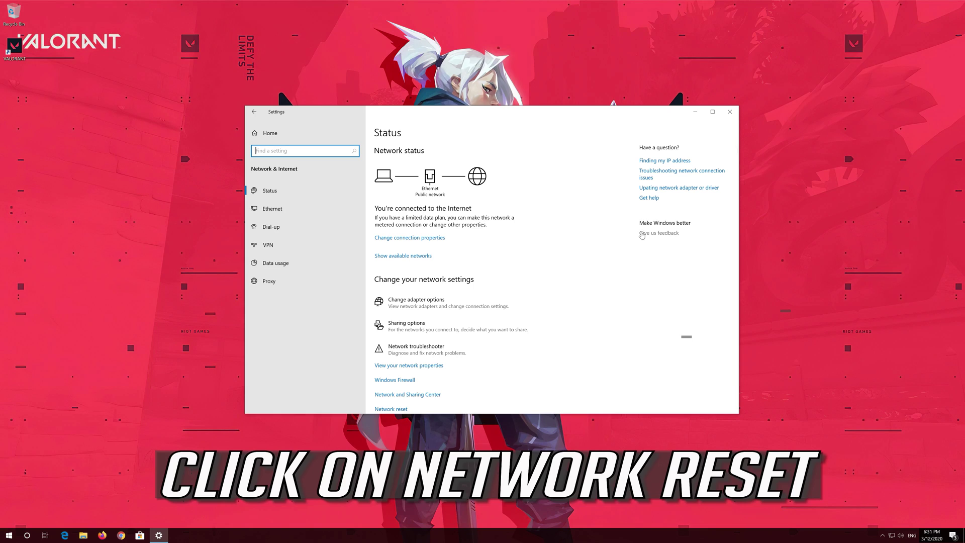
scroll(589, 250, down, 1)
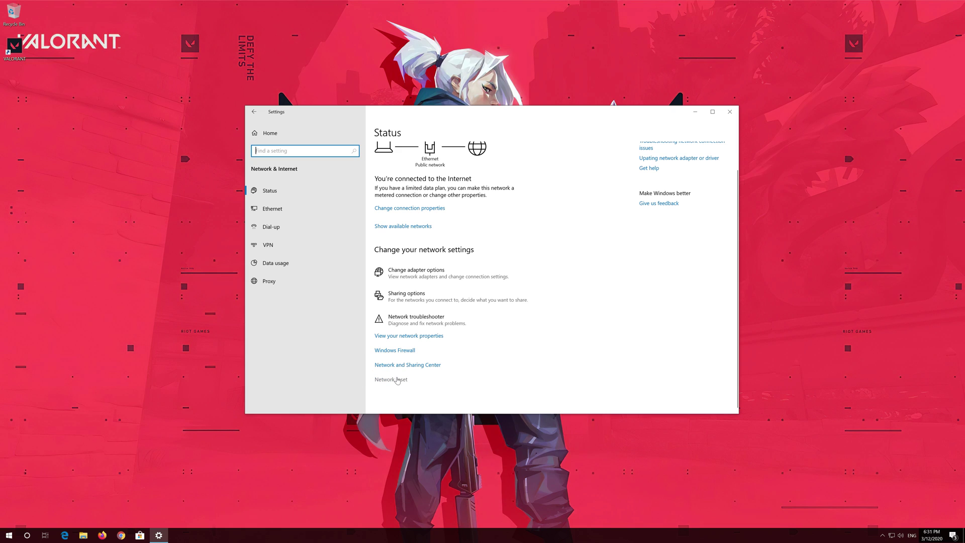
click(398, 380)
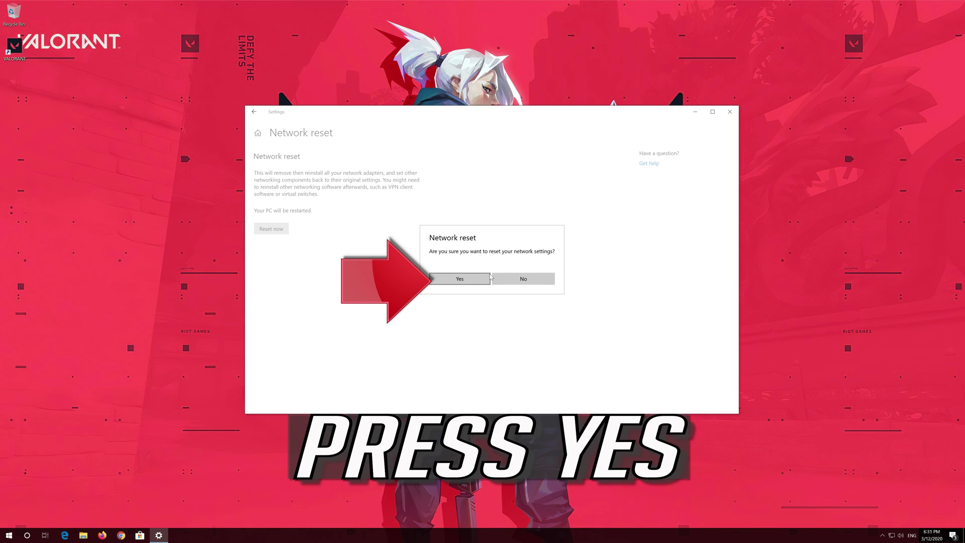
click(460, 282)
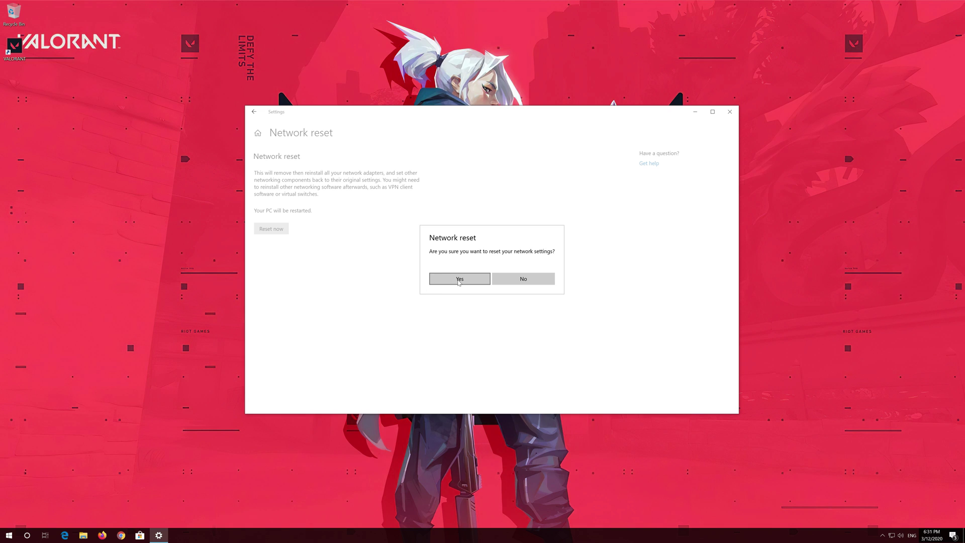
click(458, 279)
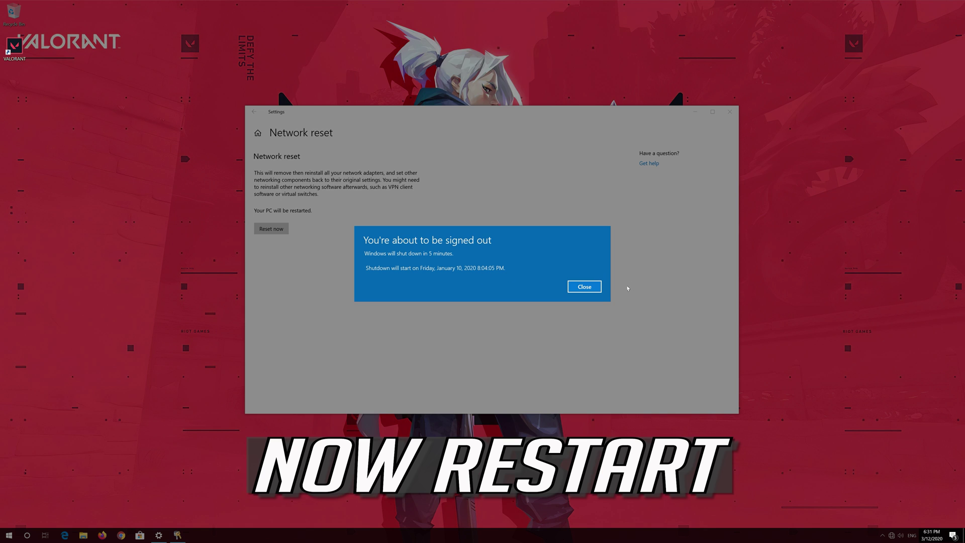
click(585, 287)
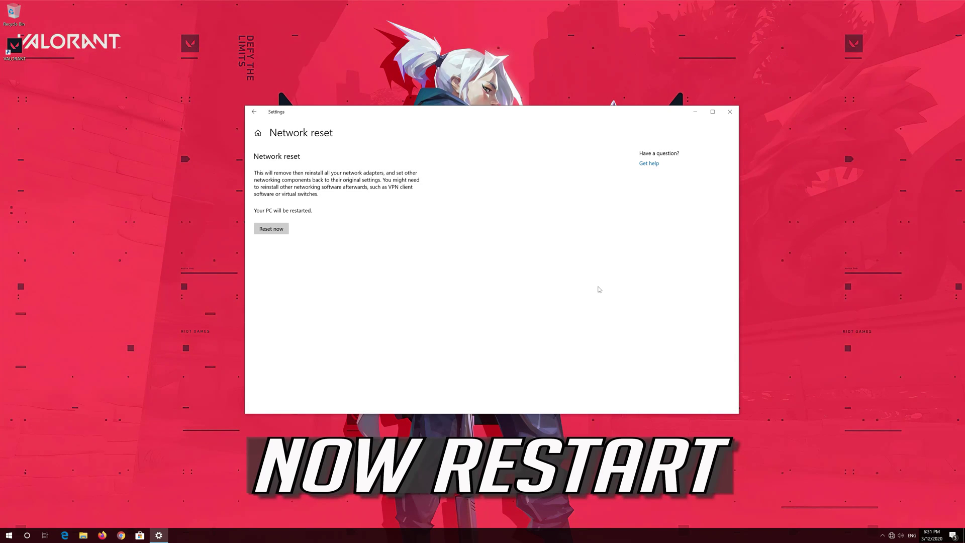
click(730, 112)
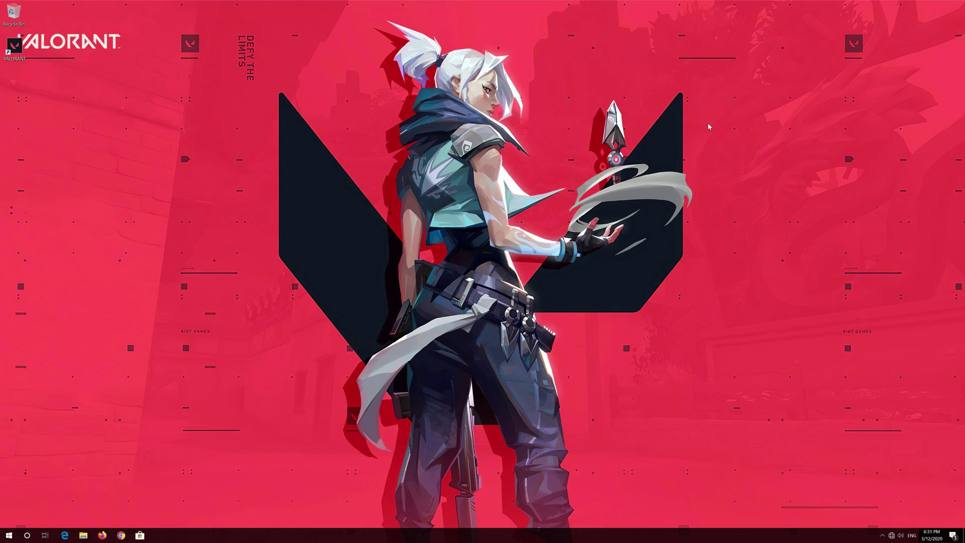
Restart the PC from Start and allow it to be discoverable on the network afterwards
click(9, 535)
mouse_move(9, 518)
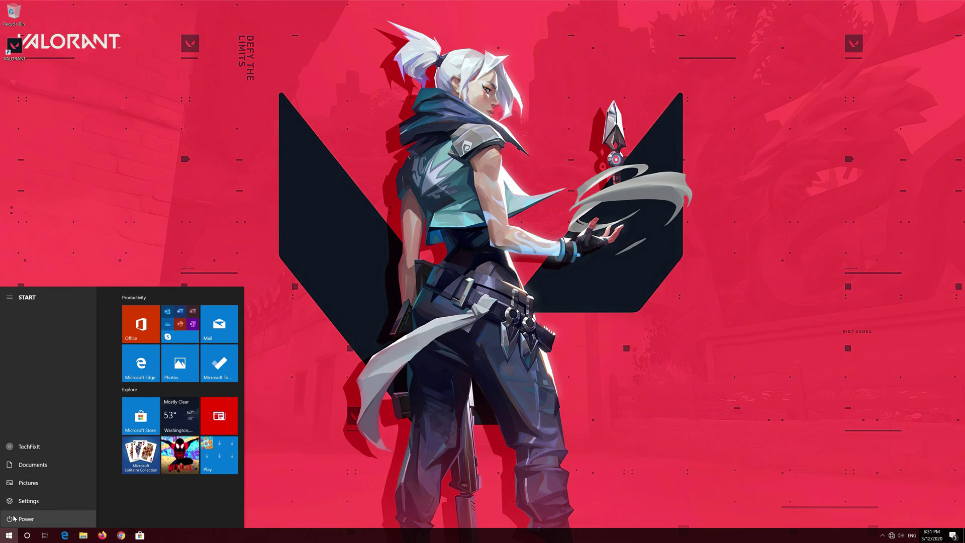
click(11, 517)
click(19, 499)
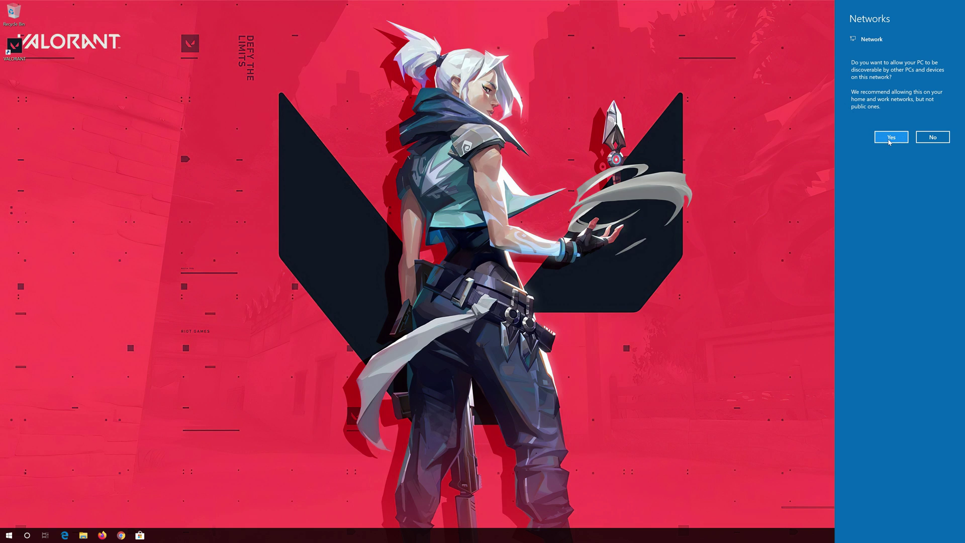
click(890, 138)
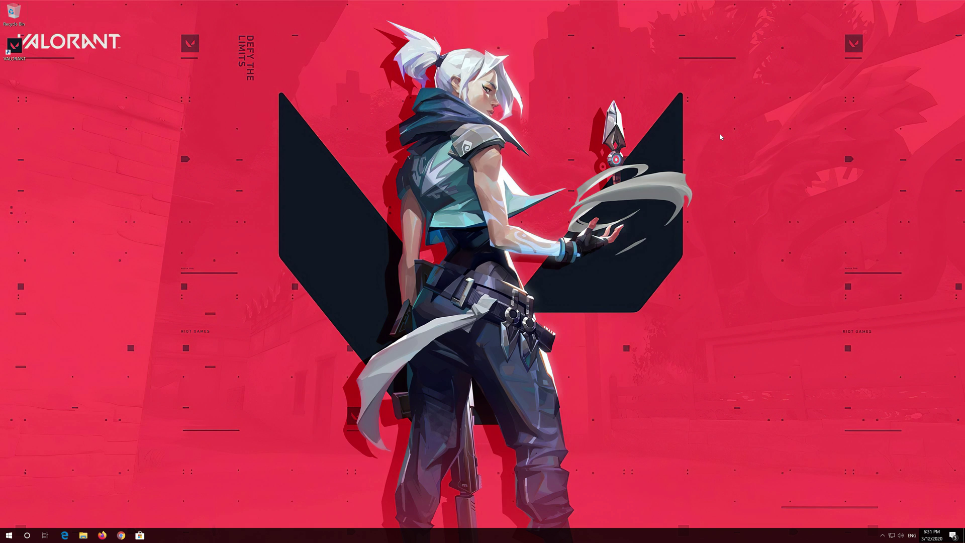
key(super)
text(control )
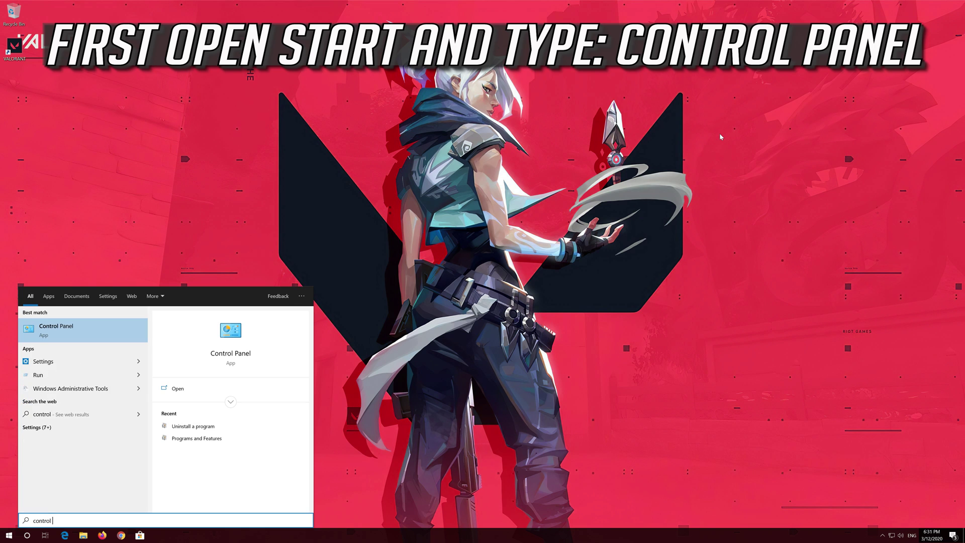
text(panel)
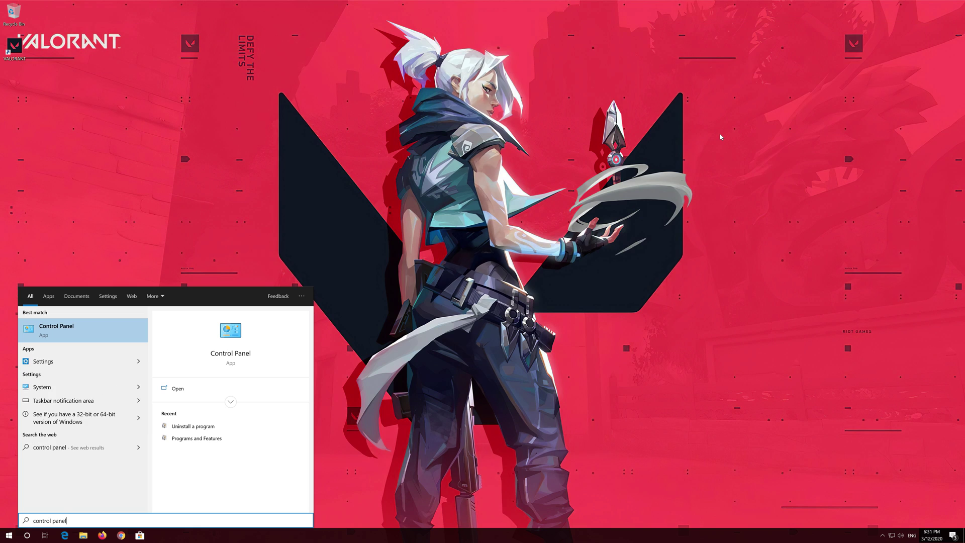
Go through Control Panel's Network and Sharing Center to the adapter list
click(89, 334)
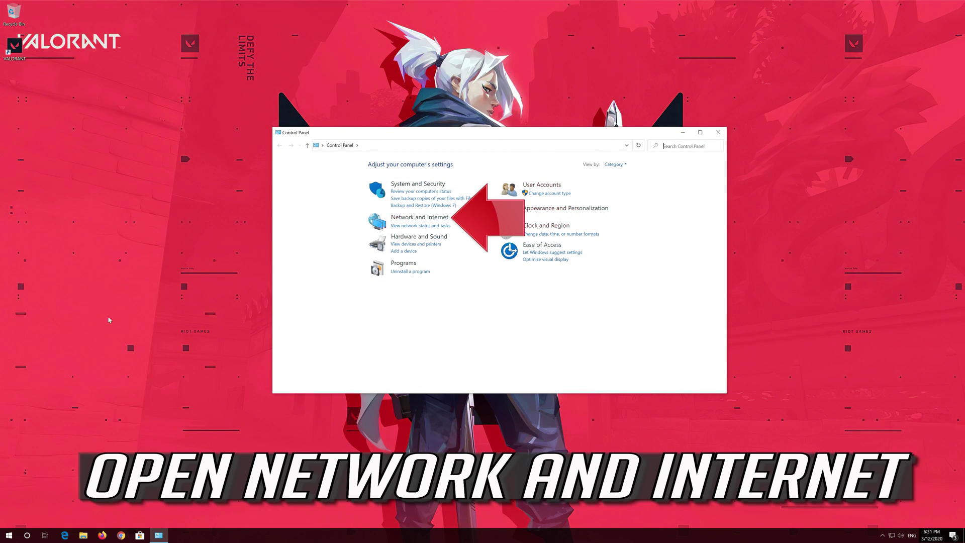
click(429, 220)
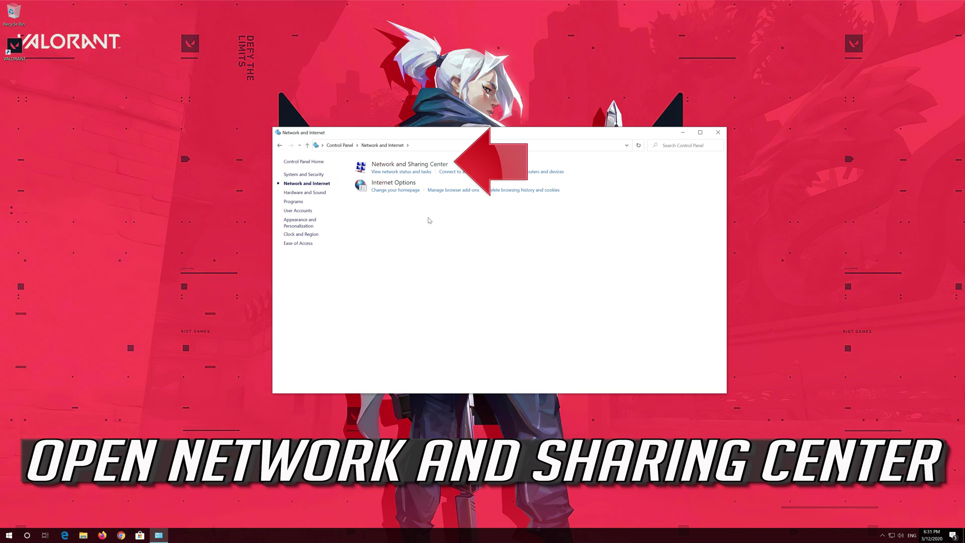
click(419, 167)
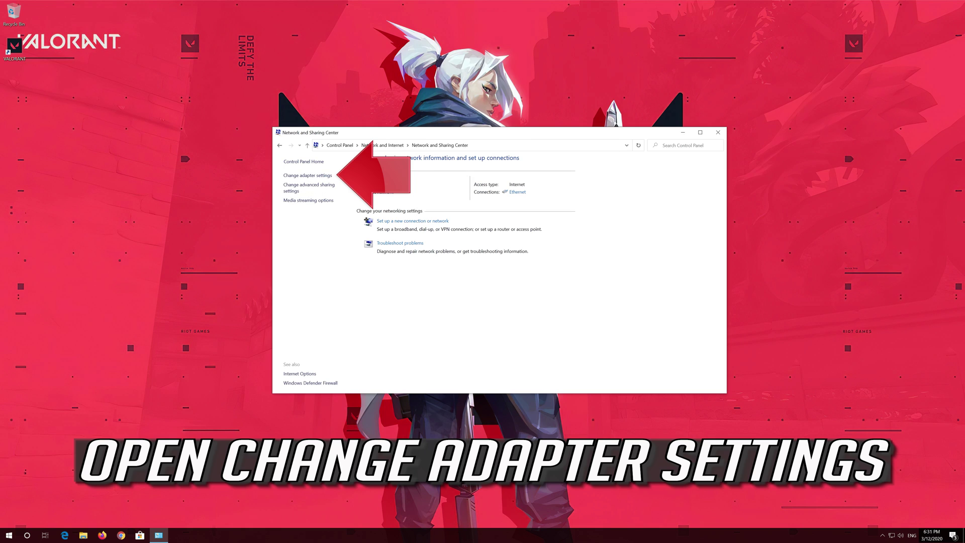
click(307, 175)
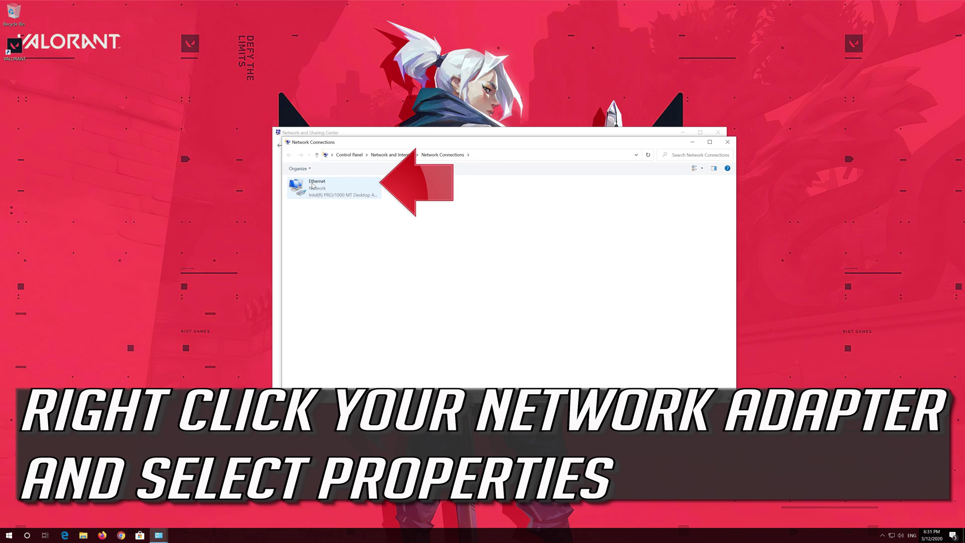
Bring up Ethernet Properties and select Internet Protocol Version 4 (TCP/IPv4) for editing
click(313, 189)
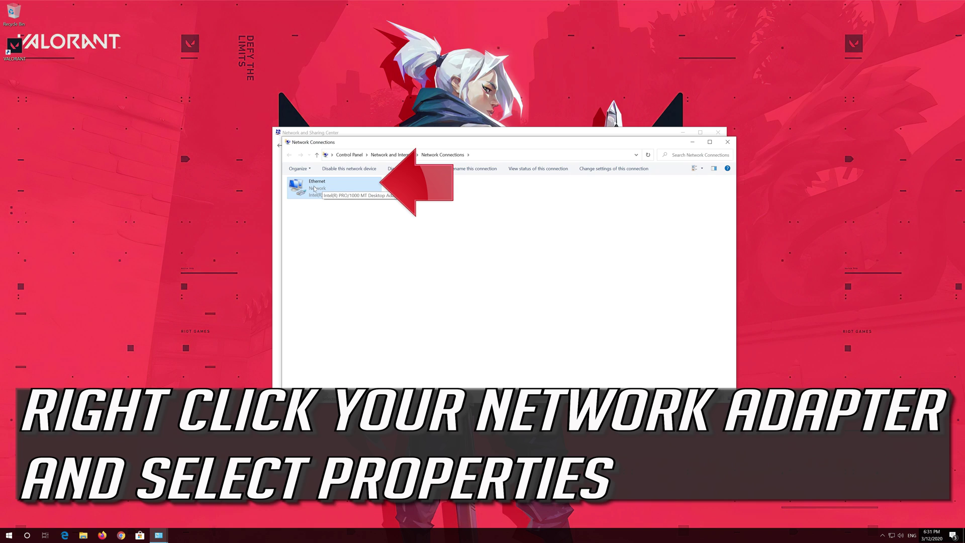
right_click(333, 188)
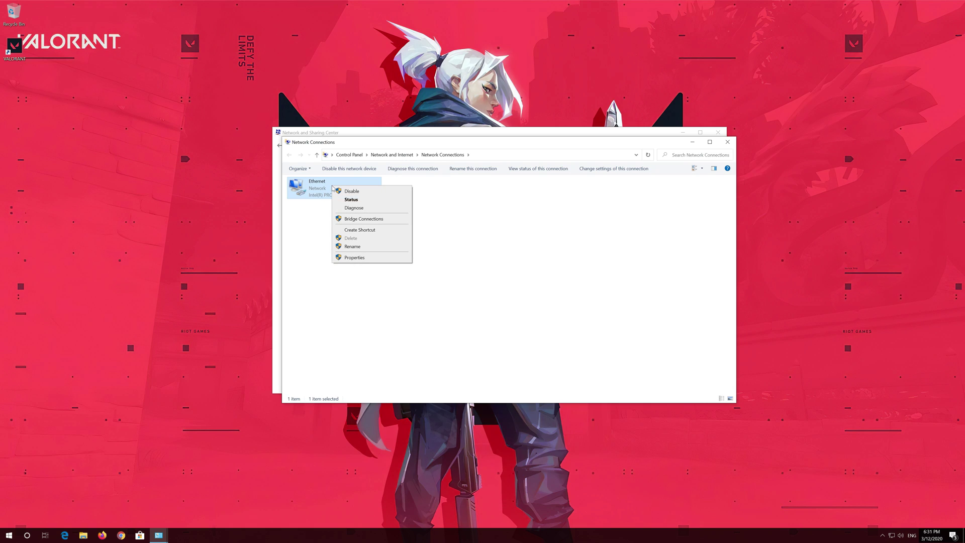
click(365, 258)
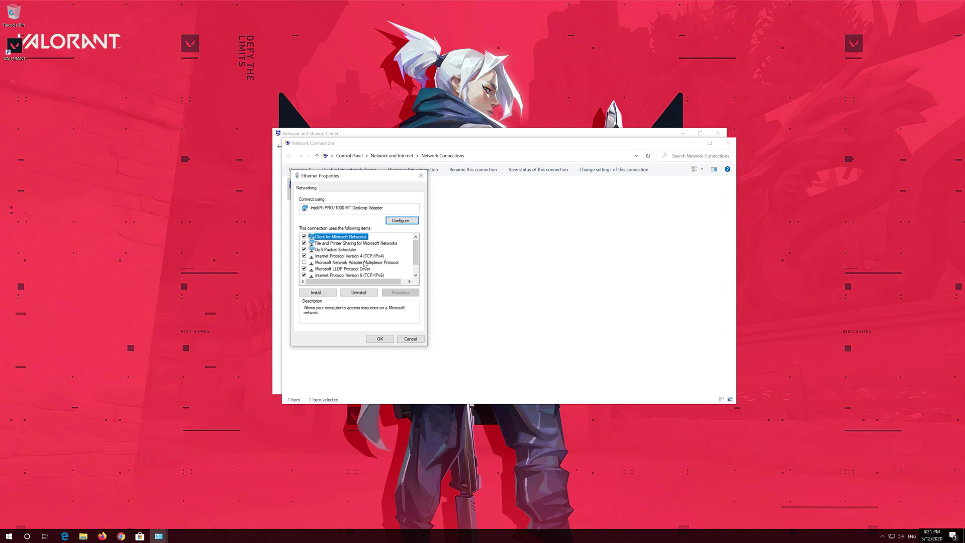
mouse_move(360, 180)
mouse_down()
mouse_move(532, 181)
mouse_move(508, 184)
mouse_up()
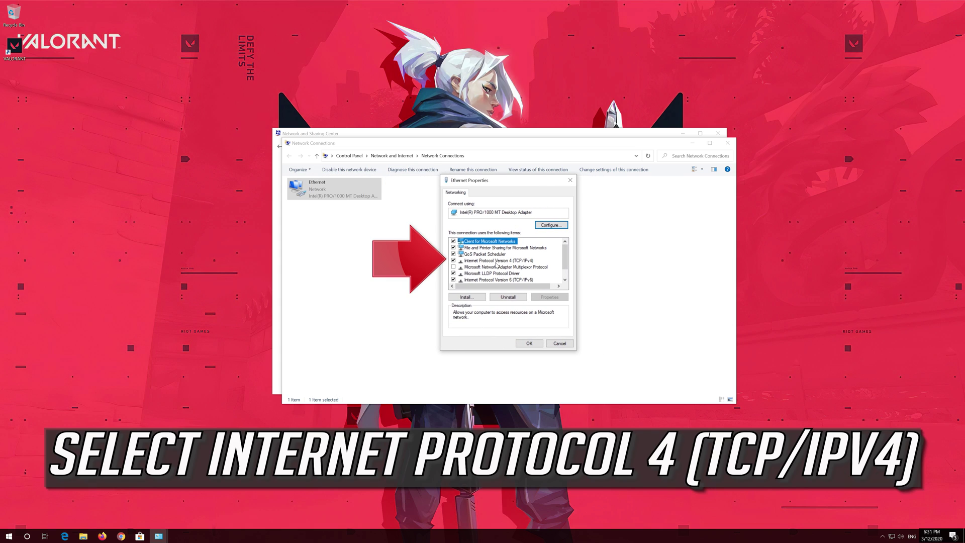
click(519, 261)
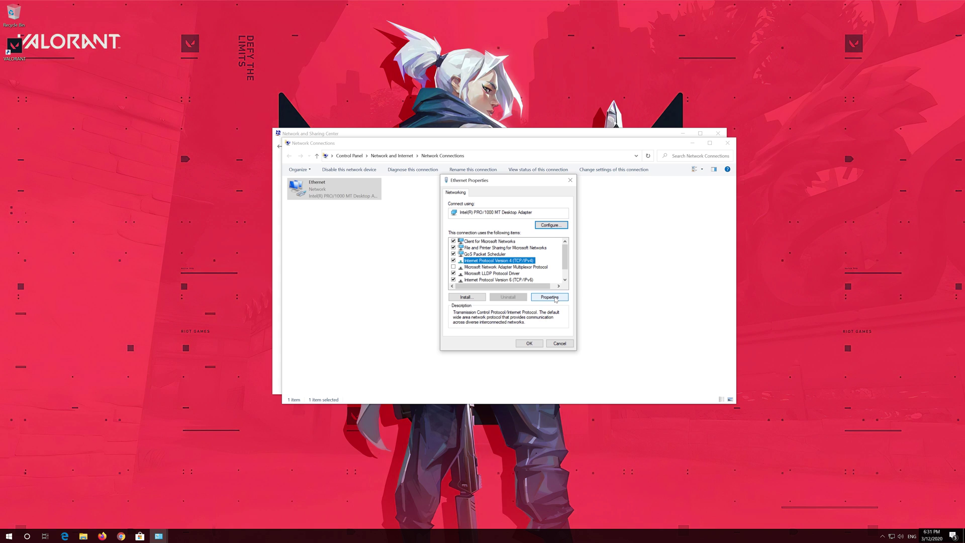
click(556, 298)
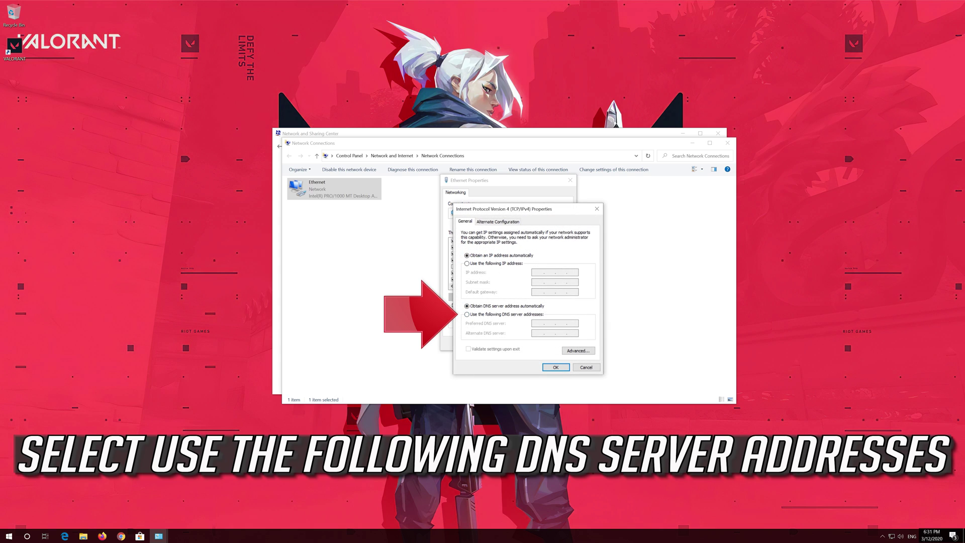
Set manual DNS servers 1.1.1.1 preferred and 1.0.0.1 alternate and save
click(467, 315)
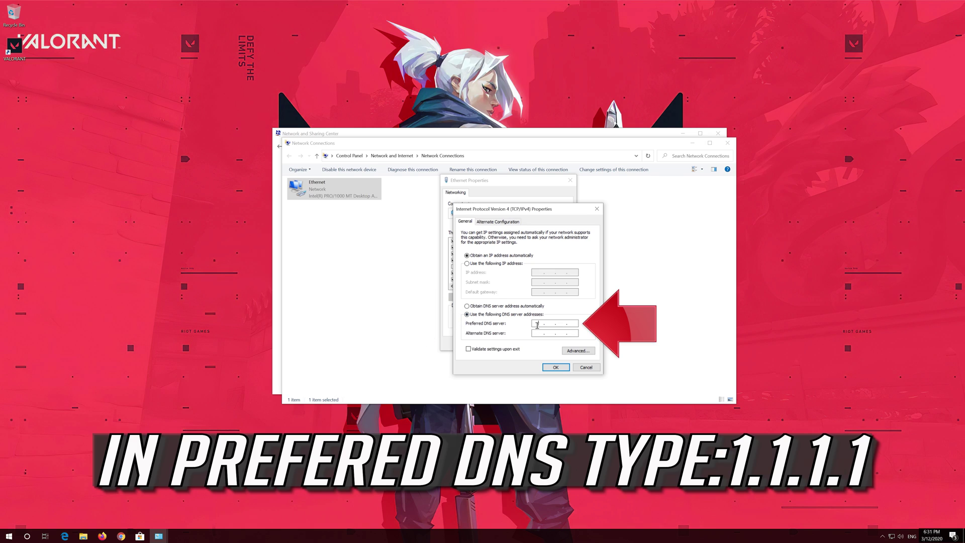
text(1.)
text(1.1.1)
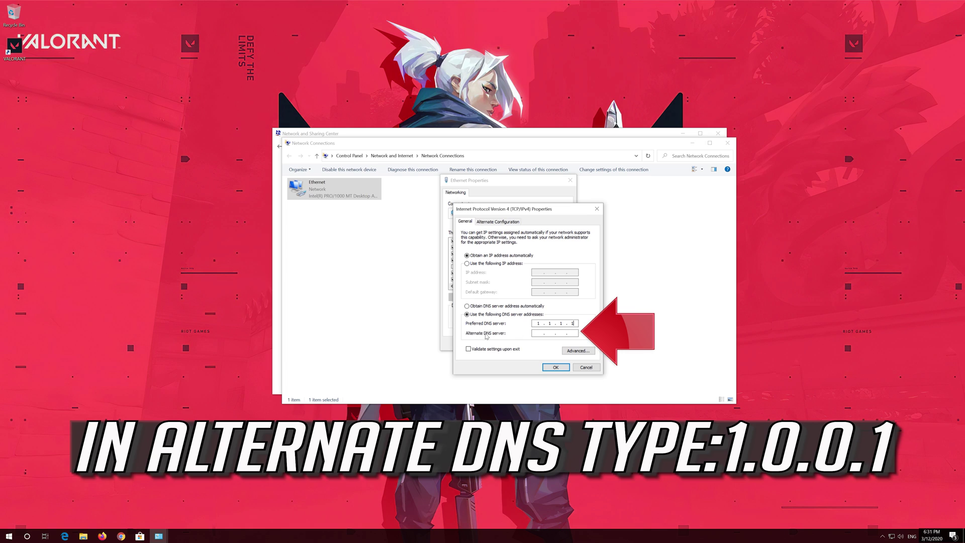
click(537, 332)
text(1)
text(.)
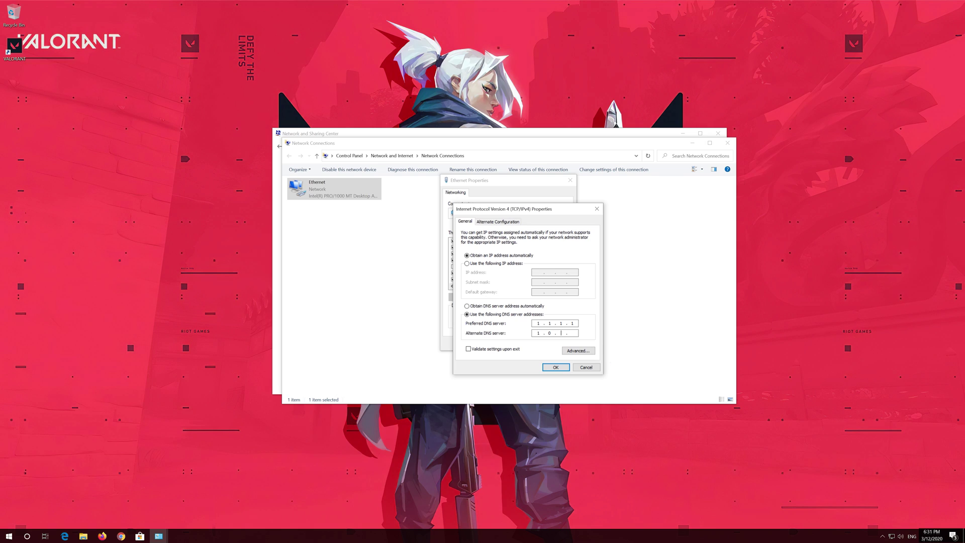
text(0.0.1)
click(559, 369)
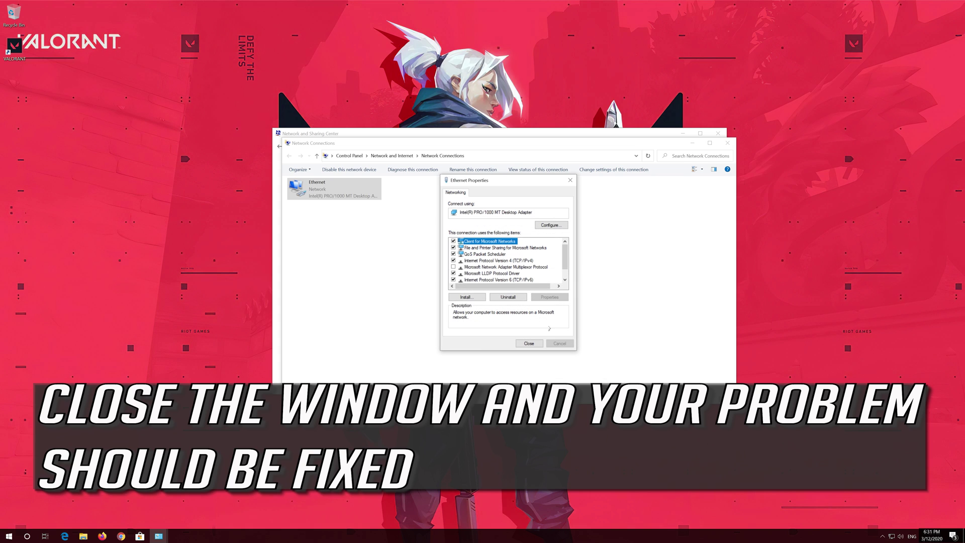